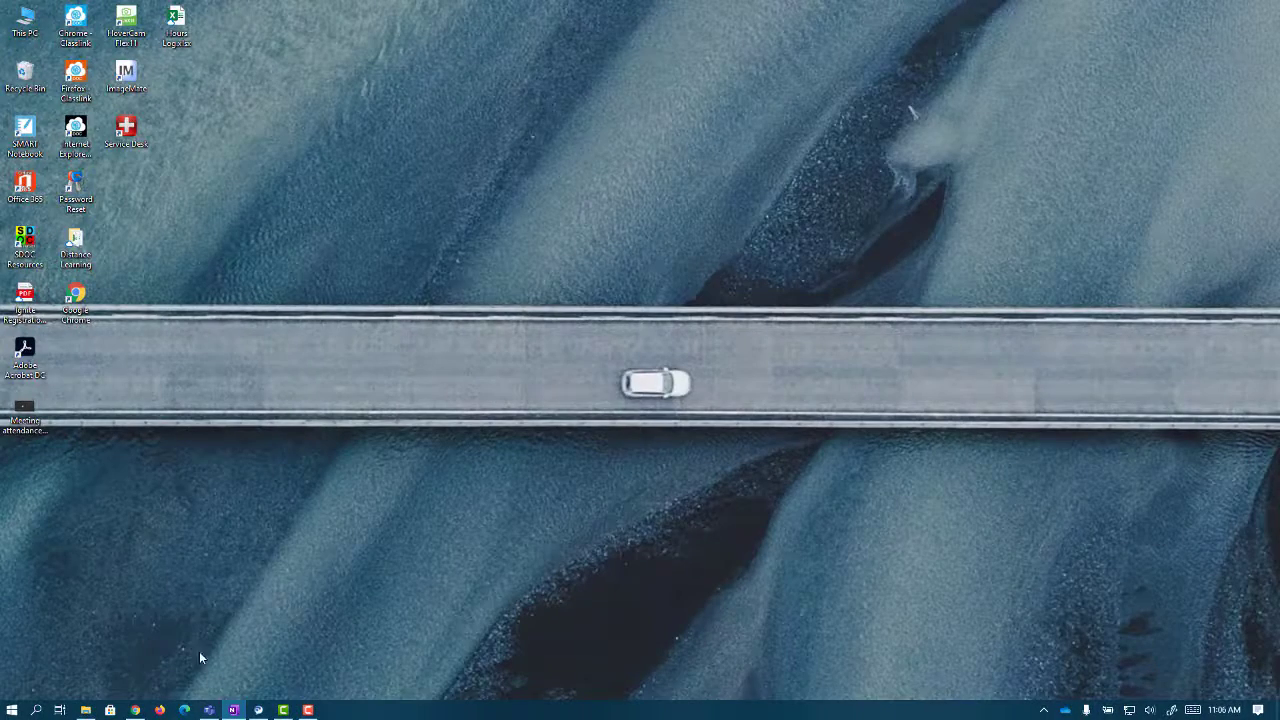
- Open the meetingAttendanceList.csv file from the Downloads folder in Excel
left_click(209, 710)
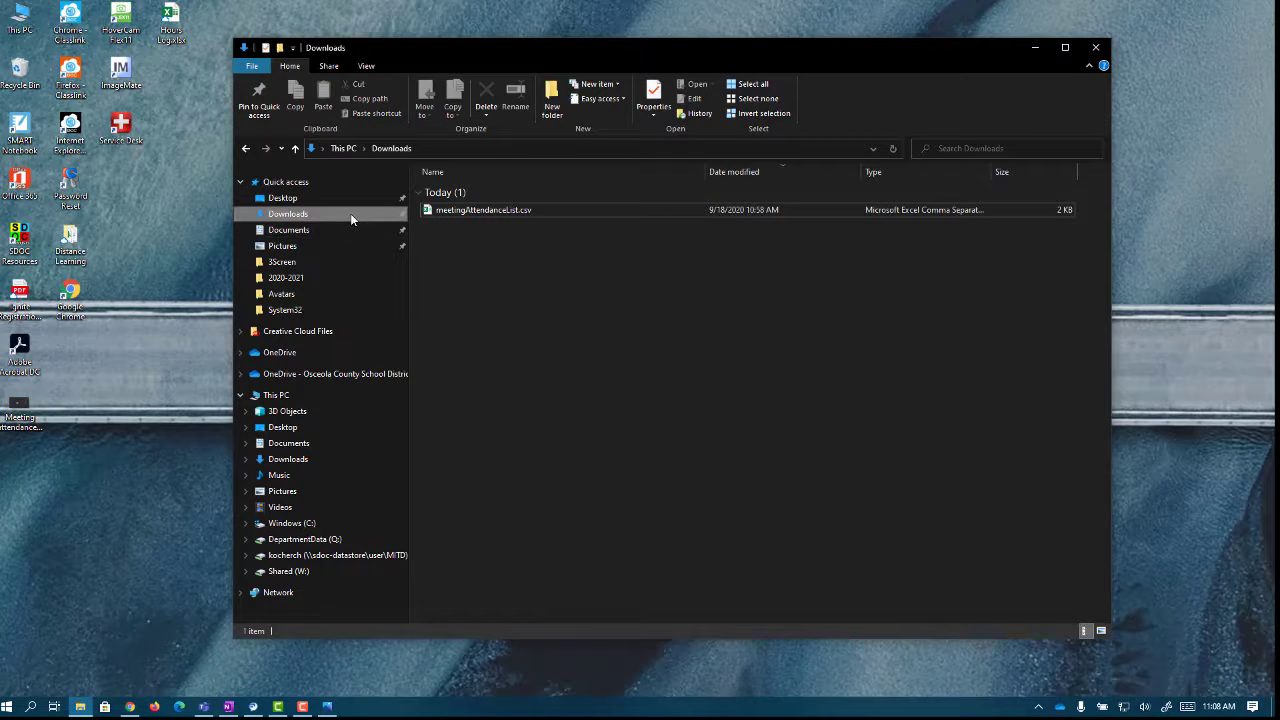
left_click(496, 214)
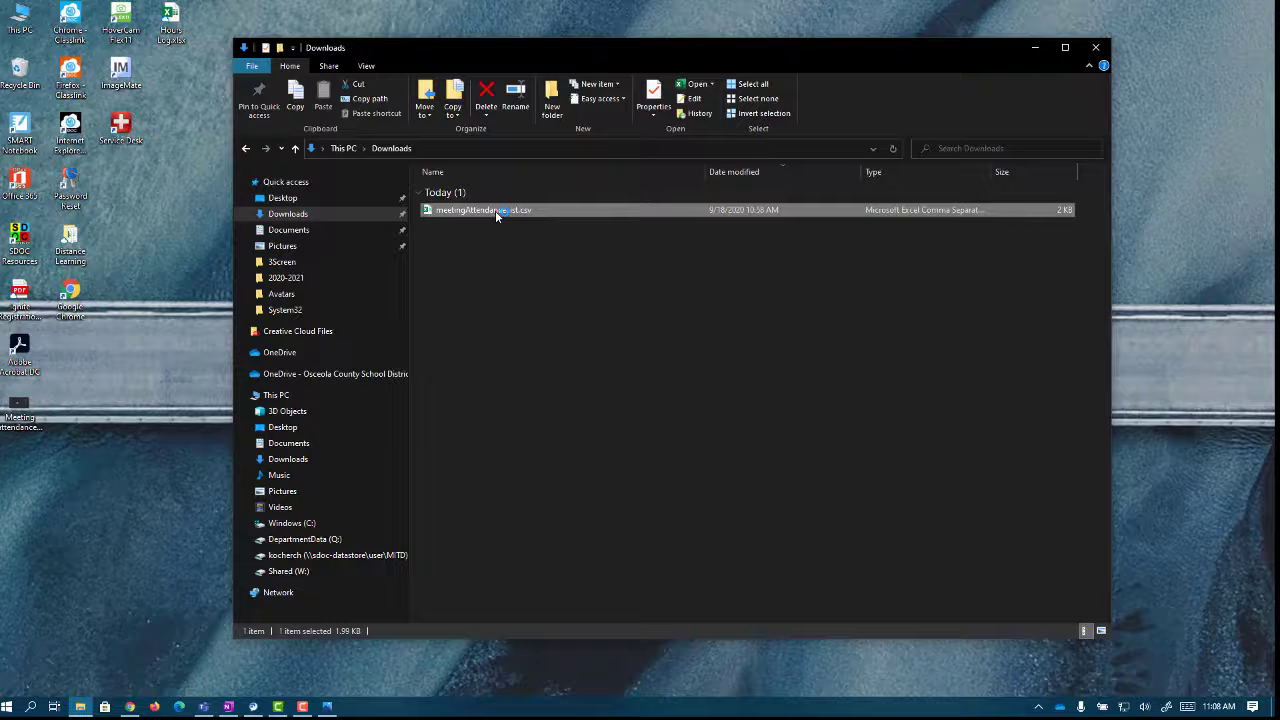
double_click(495, 210)
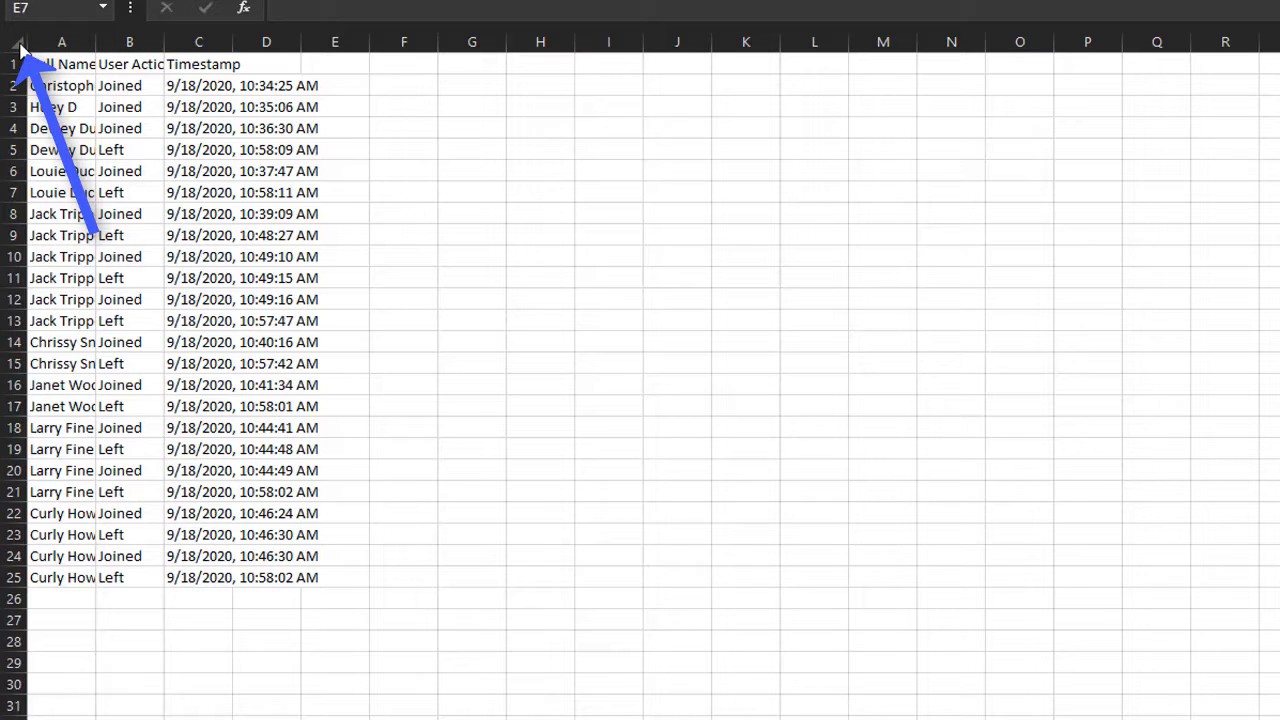
- Auto-fit the width of all the sheet's columns to their contents
left_click(19, 42)
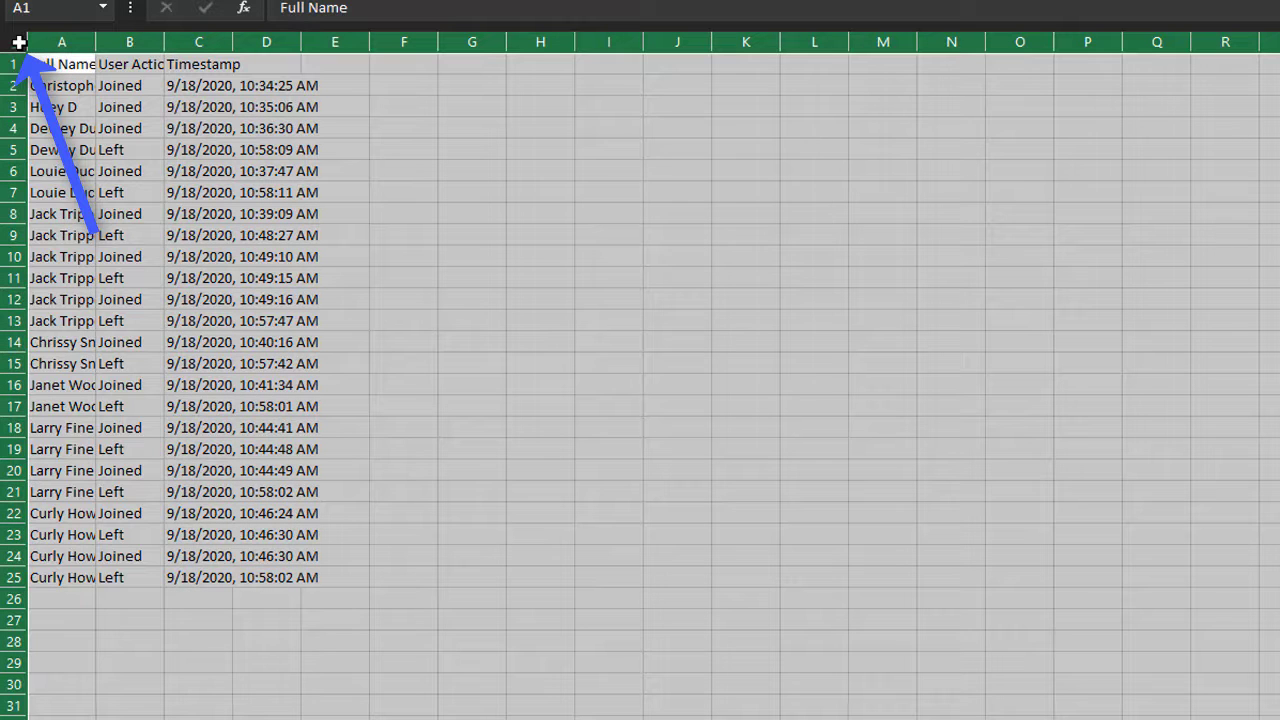
double_click(97, 42)
left_click(540, 178)
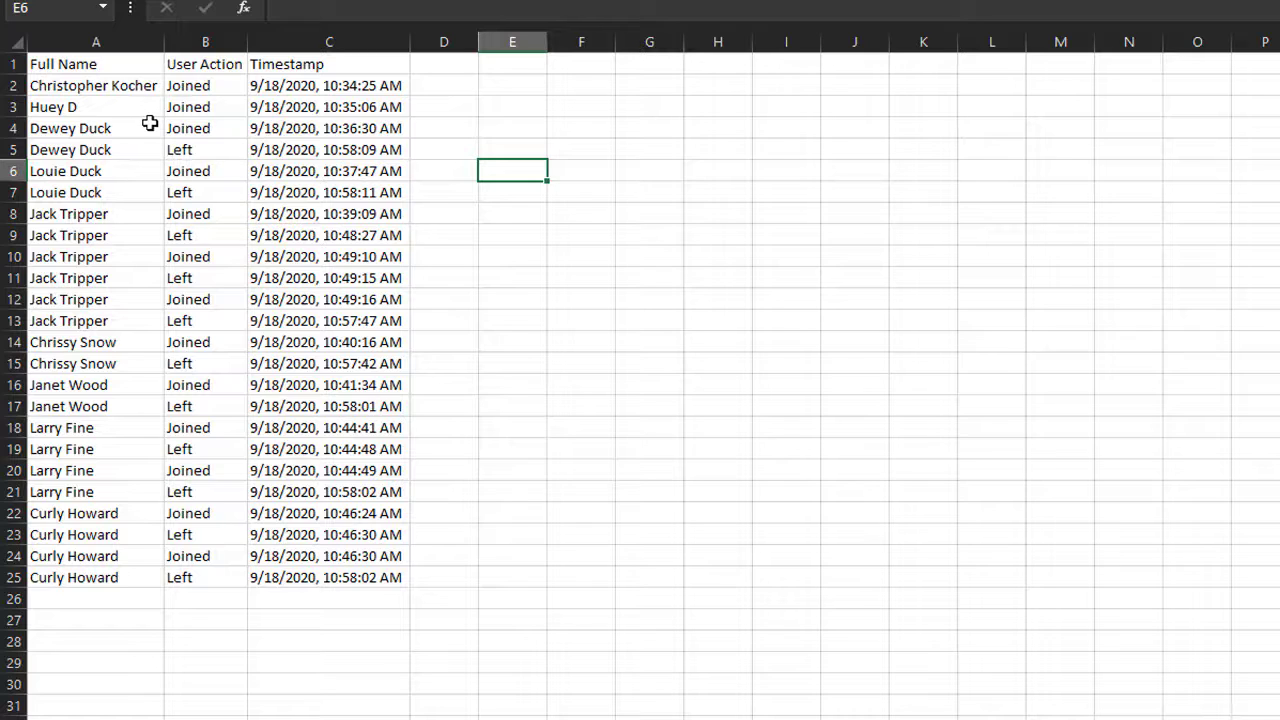
- Delete the User Action and Timestamp columns, B and C, from the attendance sheet
left_click(217, 45)
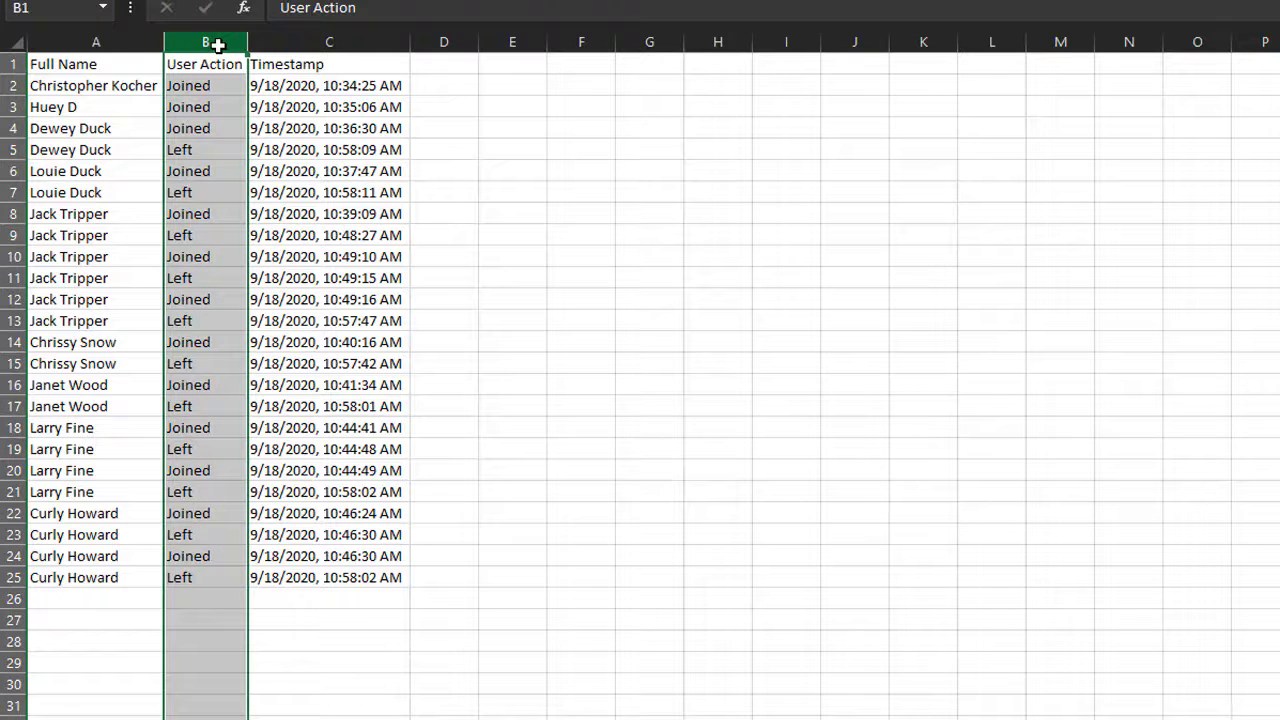
left_click_drag(219, 36, 293, 34)
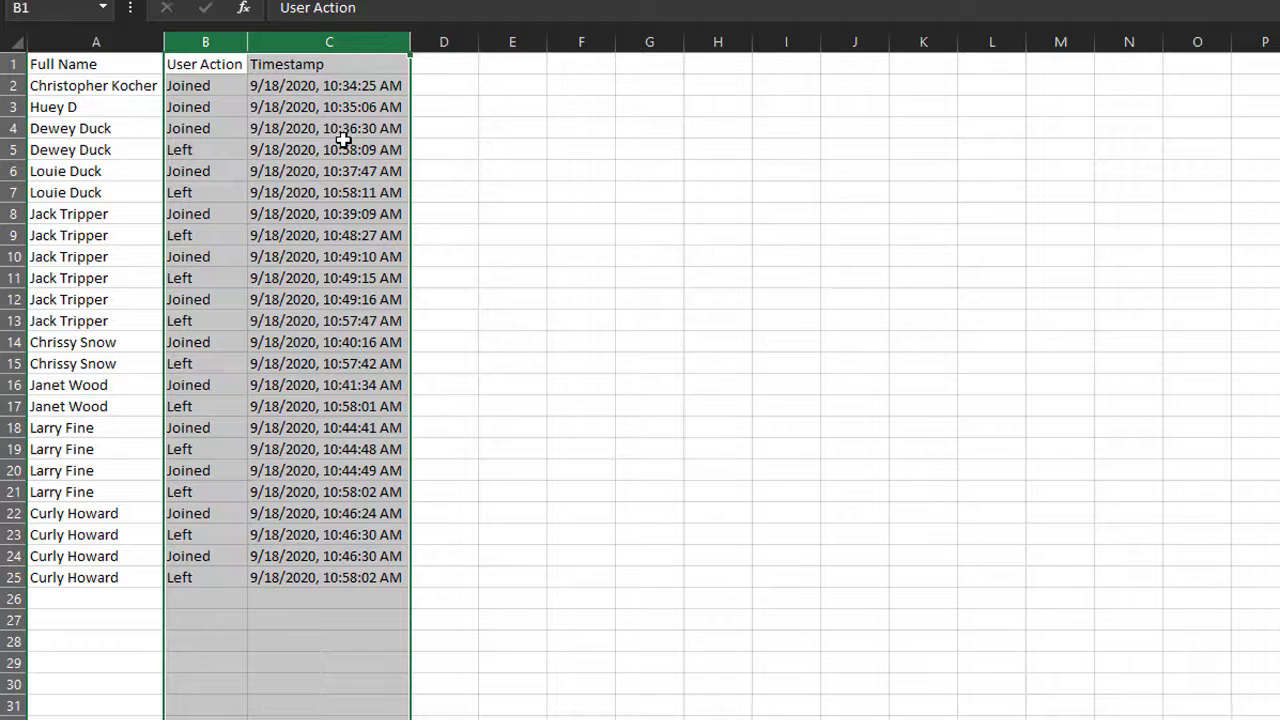
right_click(291, 37)
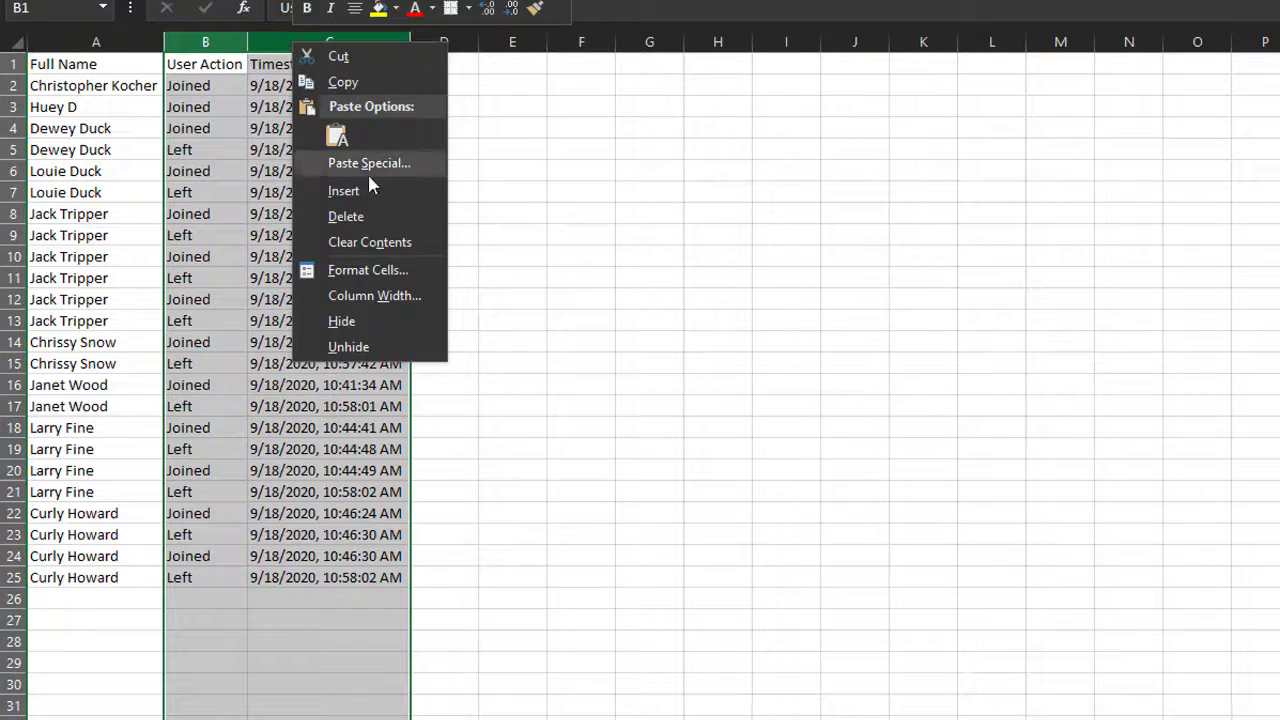
key("Escape")
left_click(287, 170)
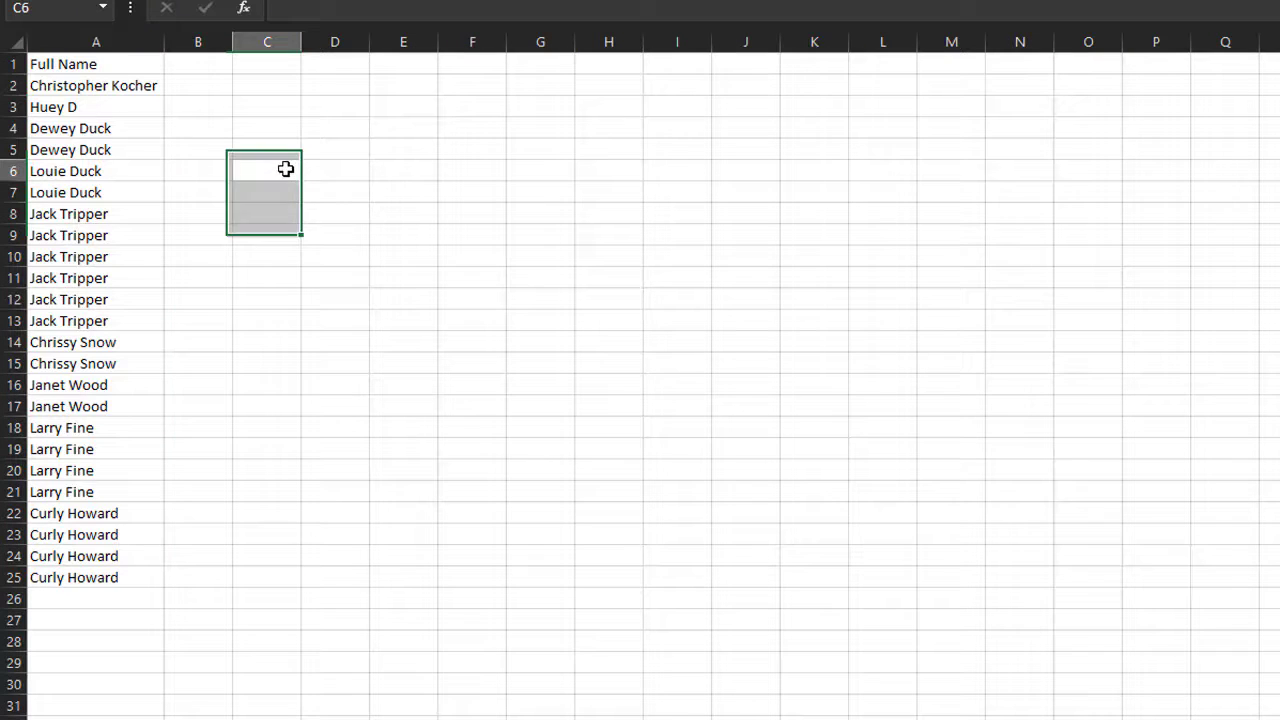
- Delete row 1 containing the Full Name header
left_click(20, 64)
right_click(78, 66)
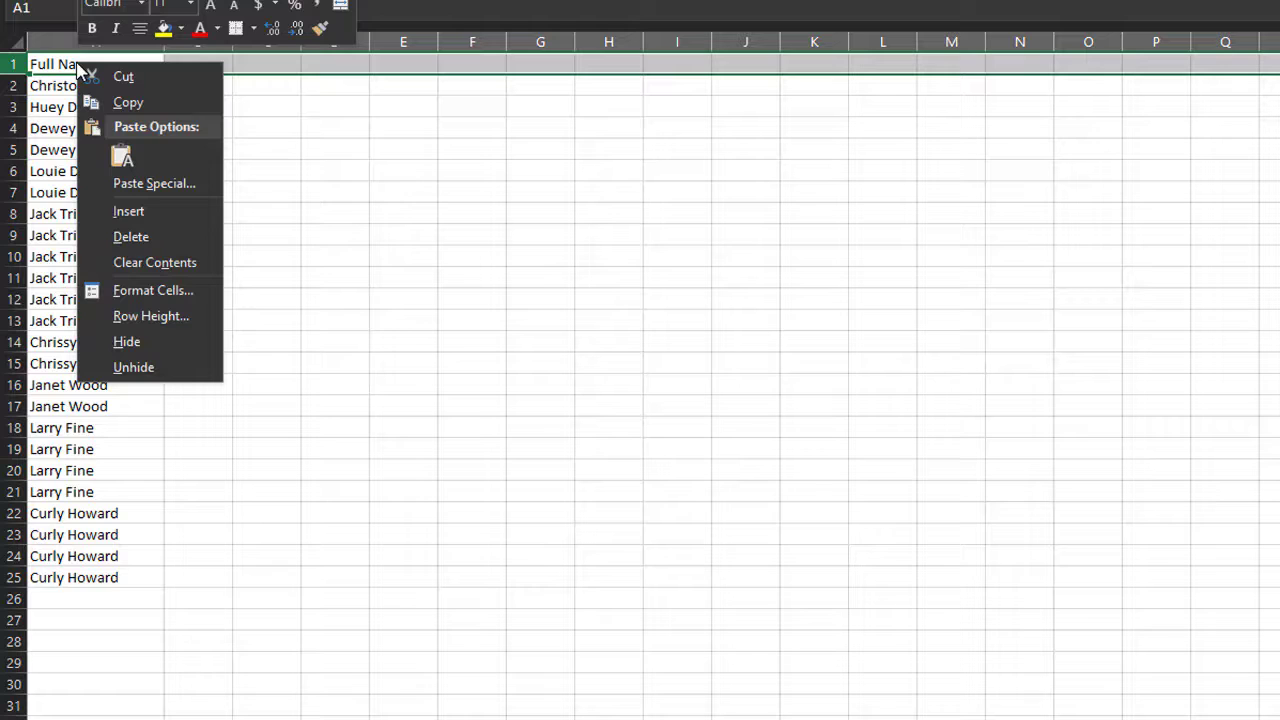
left_click(171, 245)
key("Down")
key("Down")
key("Down")
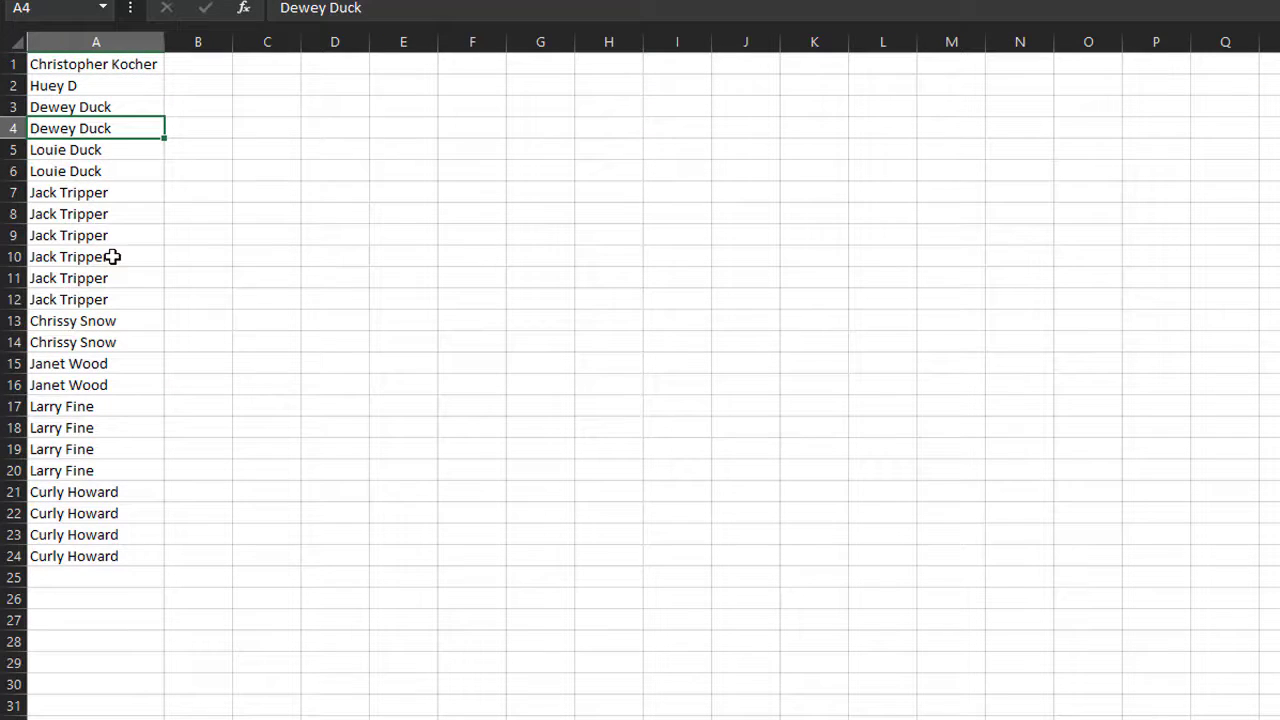
- Remove the duplicate names from column A, treating the data as having no headers
left_click(123, 43)
left_click(123, 43)
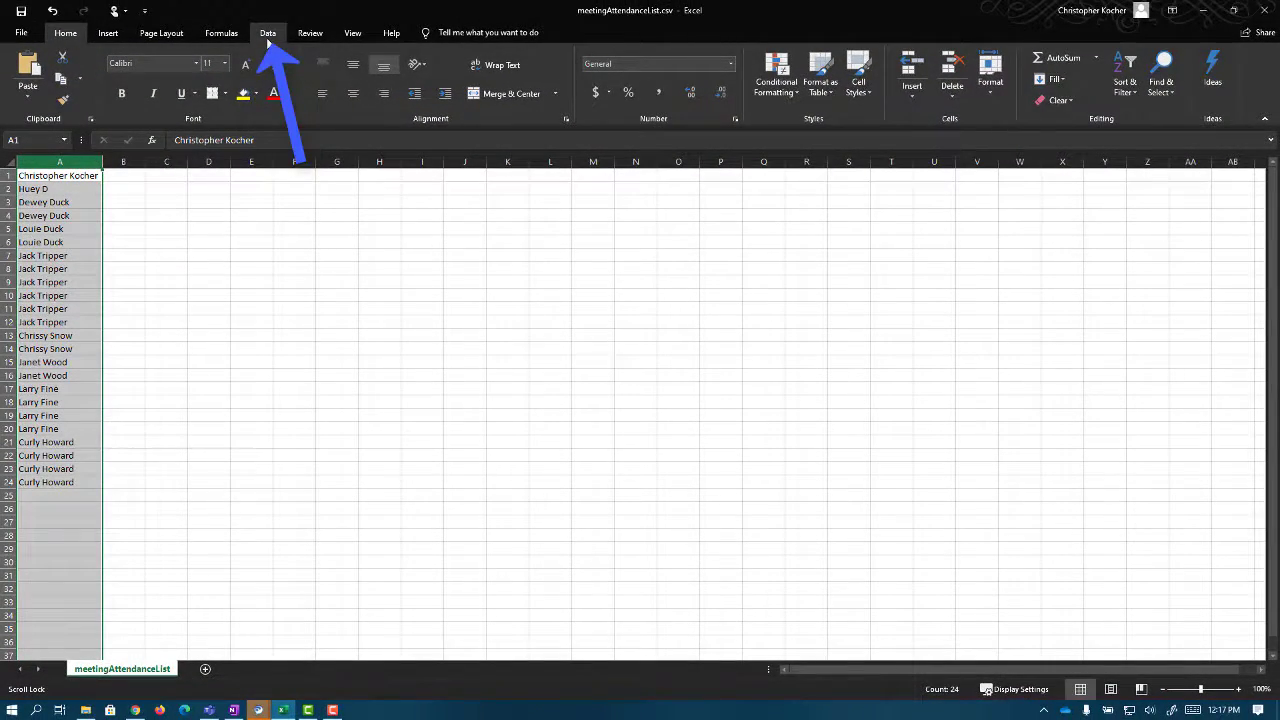
left_click(268, 43)
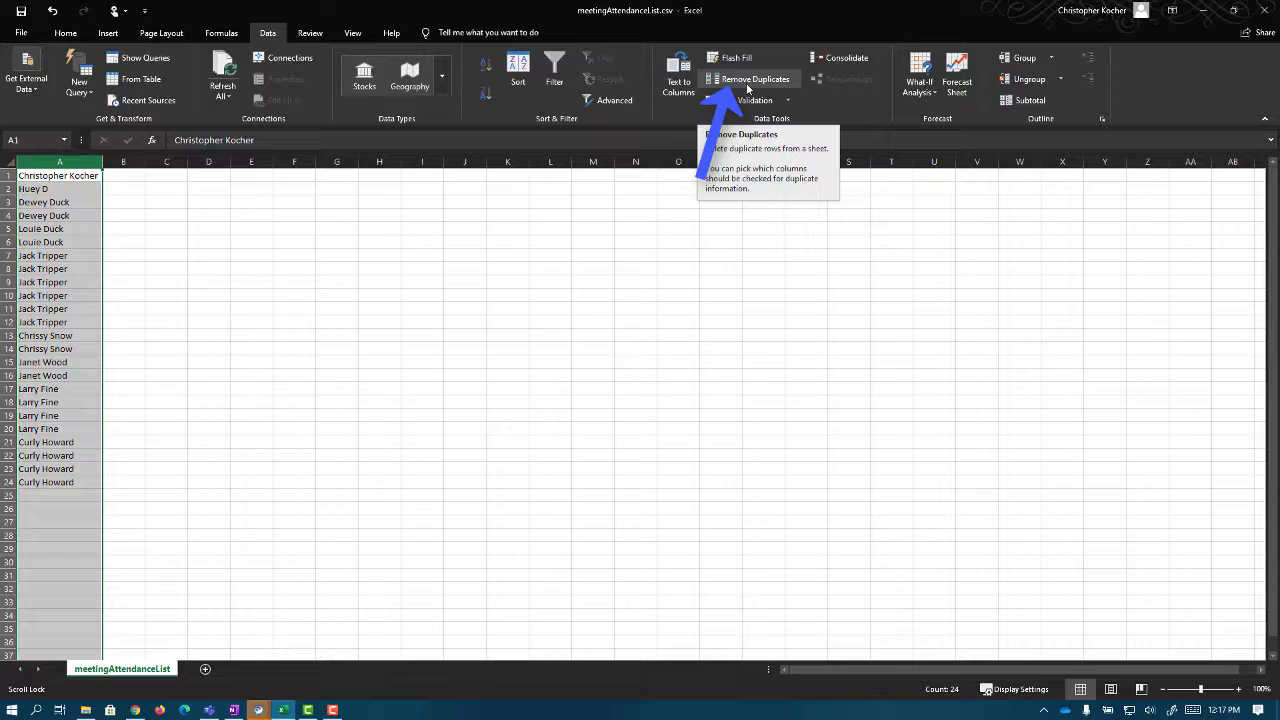
left_click(740, 82)
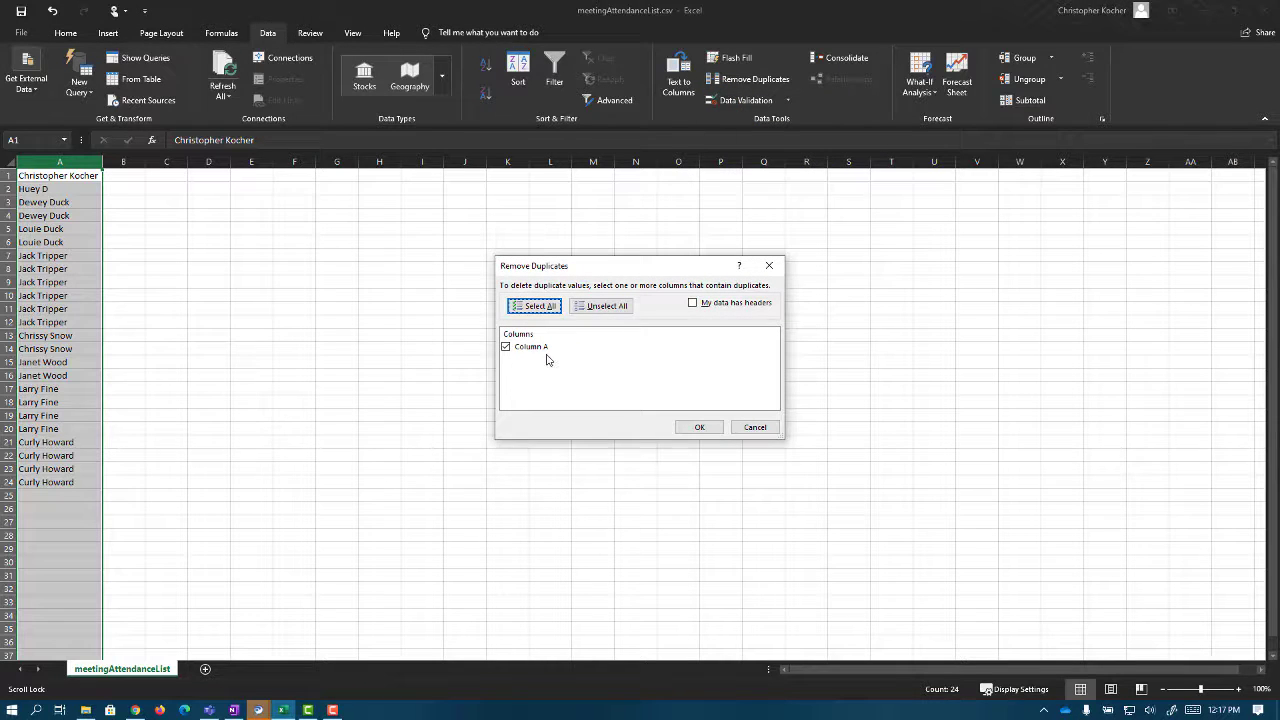
left_click(699, 428)
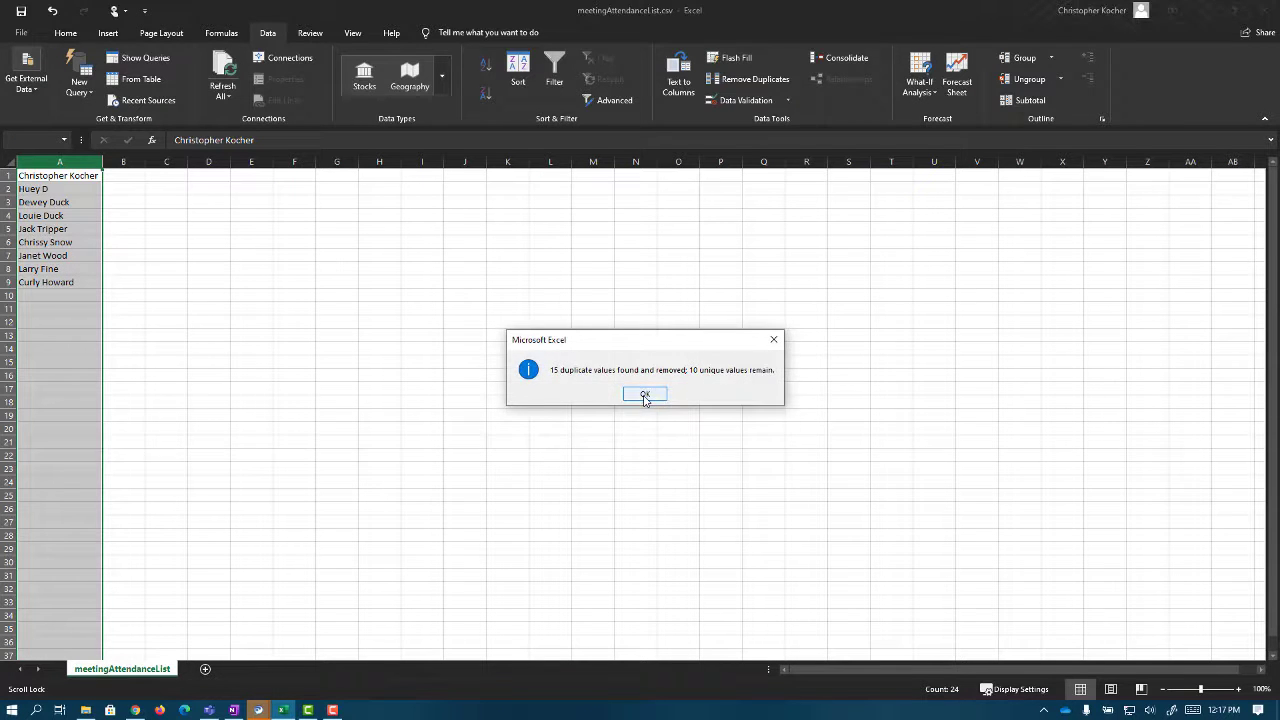
left_click(643, 396)
left_click(214, 297)
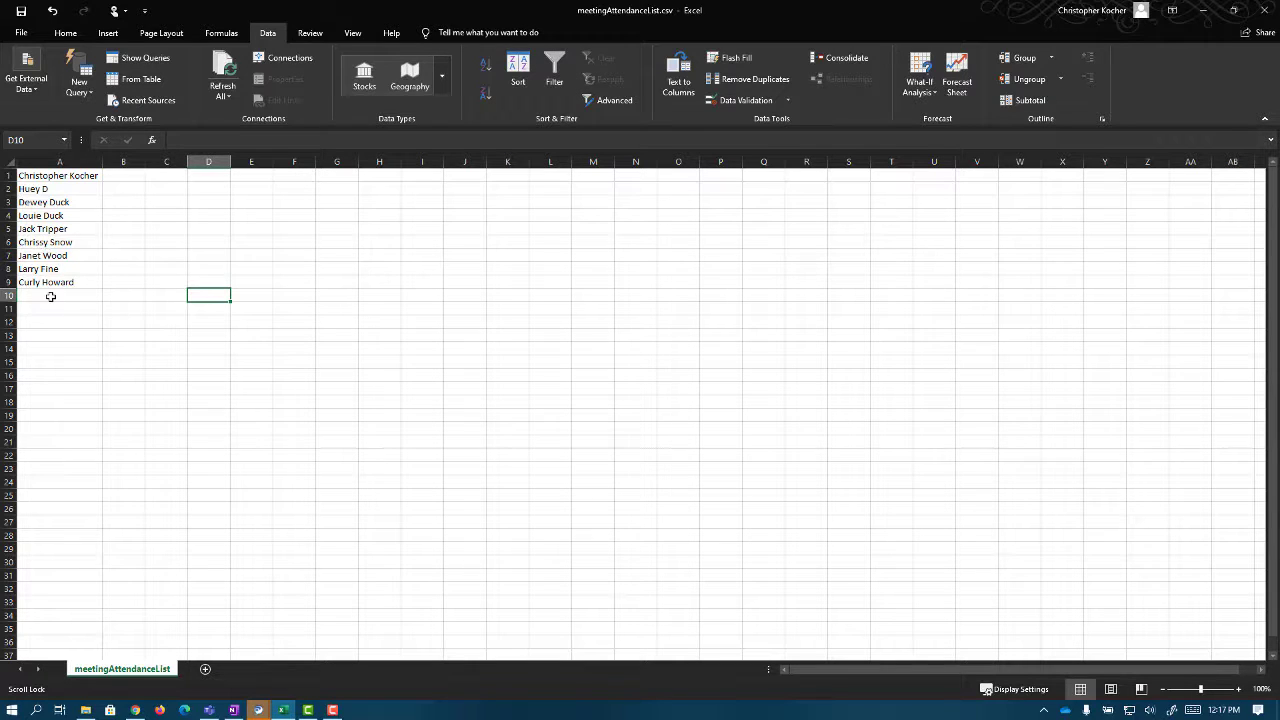
- Split the full names in column A into first and last name columns with Text to Columns, delimited by Space instead of Tab
left_click(60, 160)
left_click(60, 160)
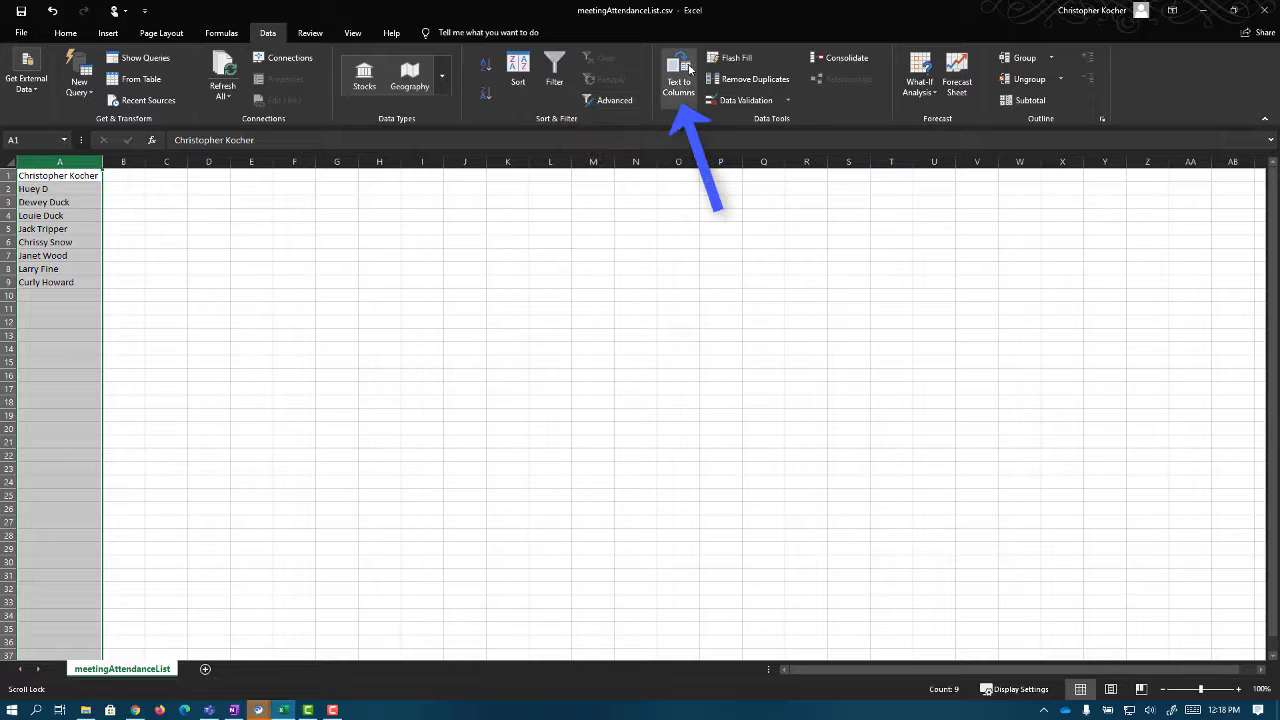
left_click(678, 95)
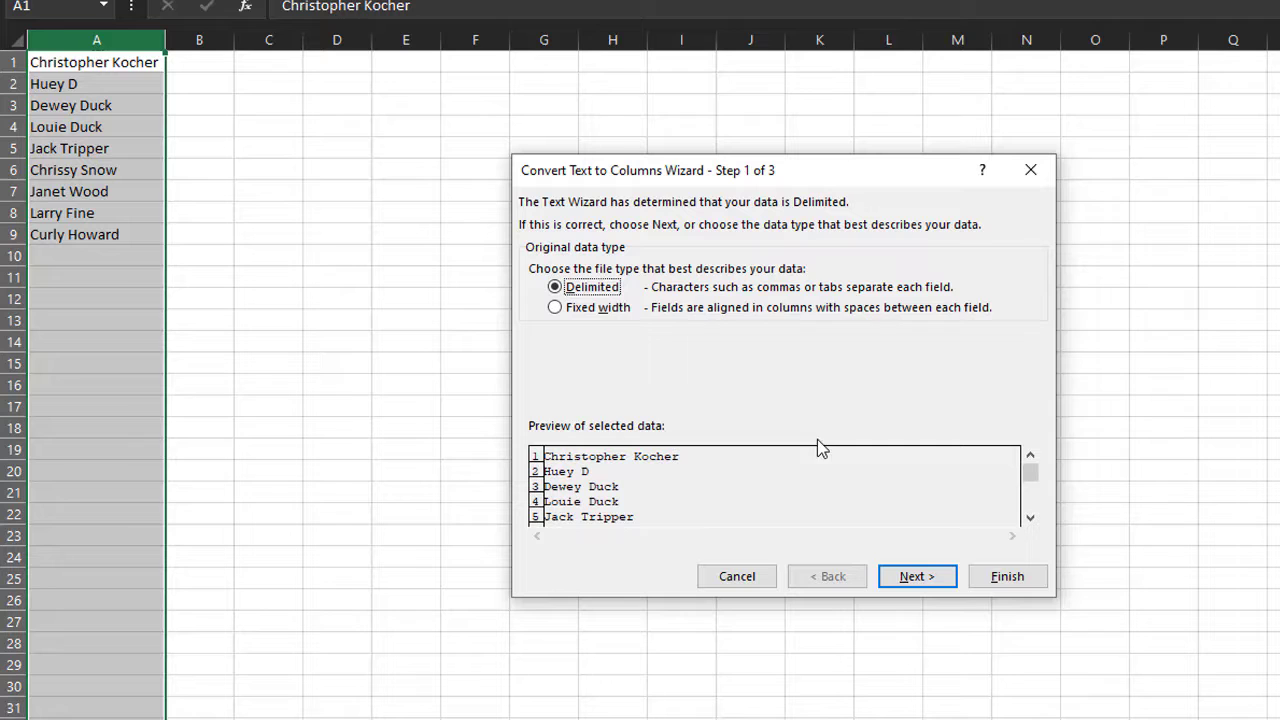
left_click(918, 577)
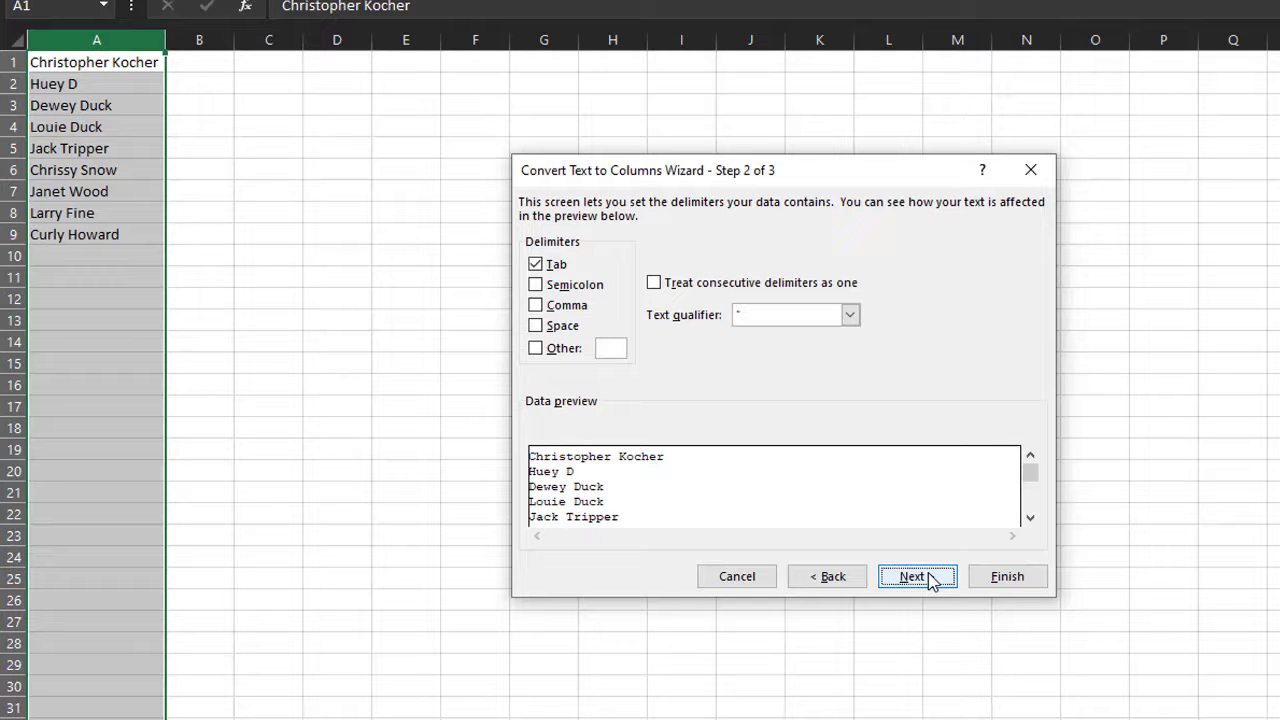
left_click(537, 266)
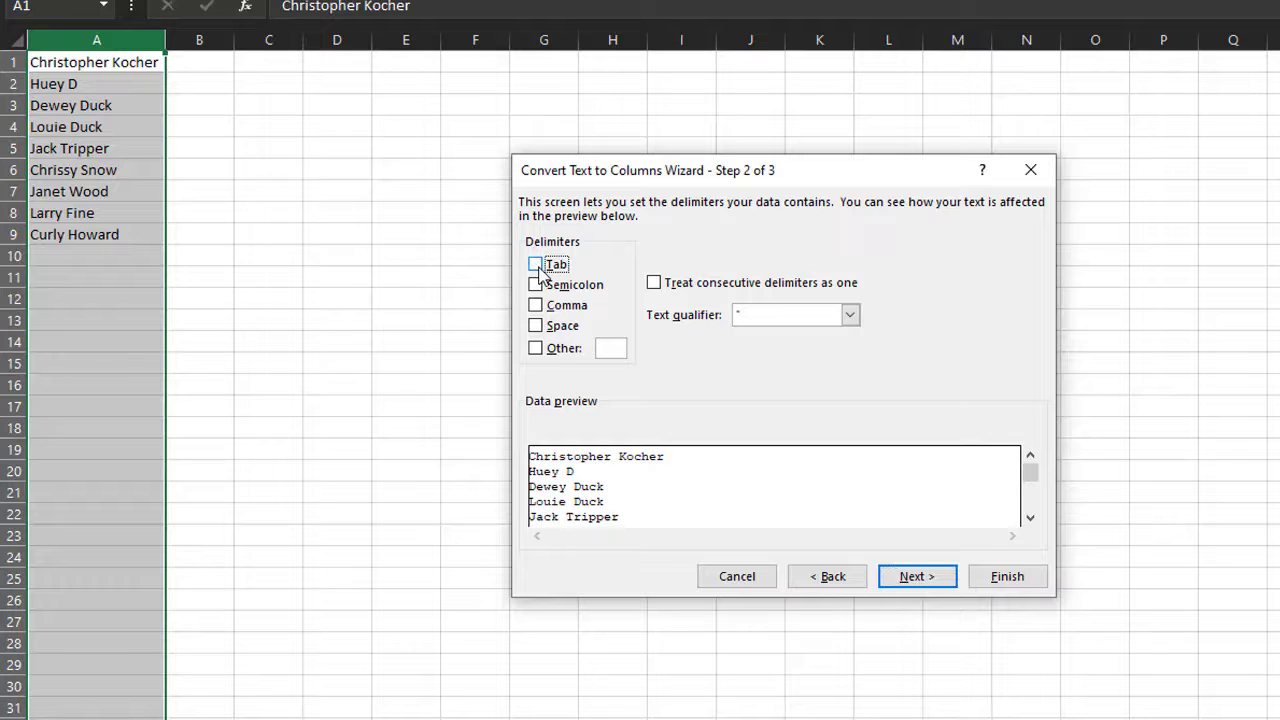
left_click(537, 326)
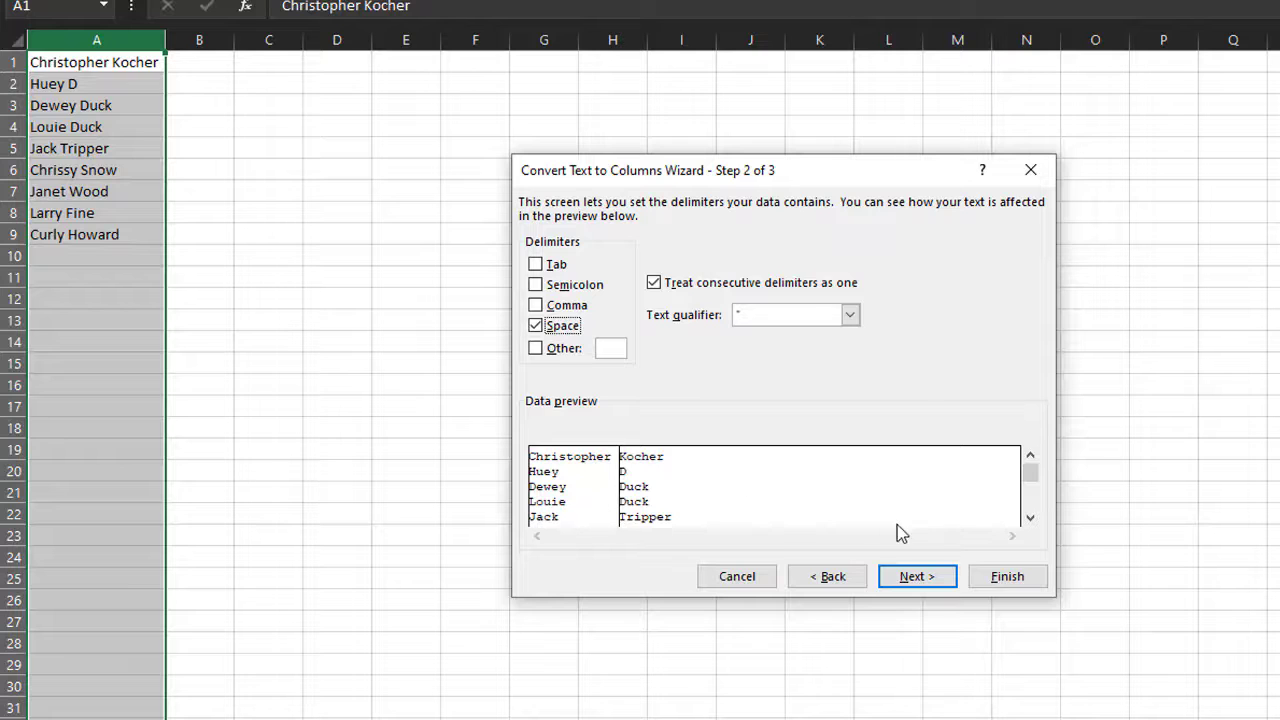
left_click(931, 578)
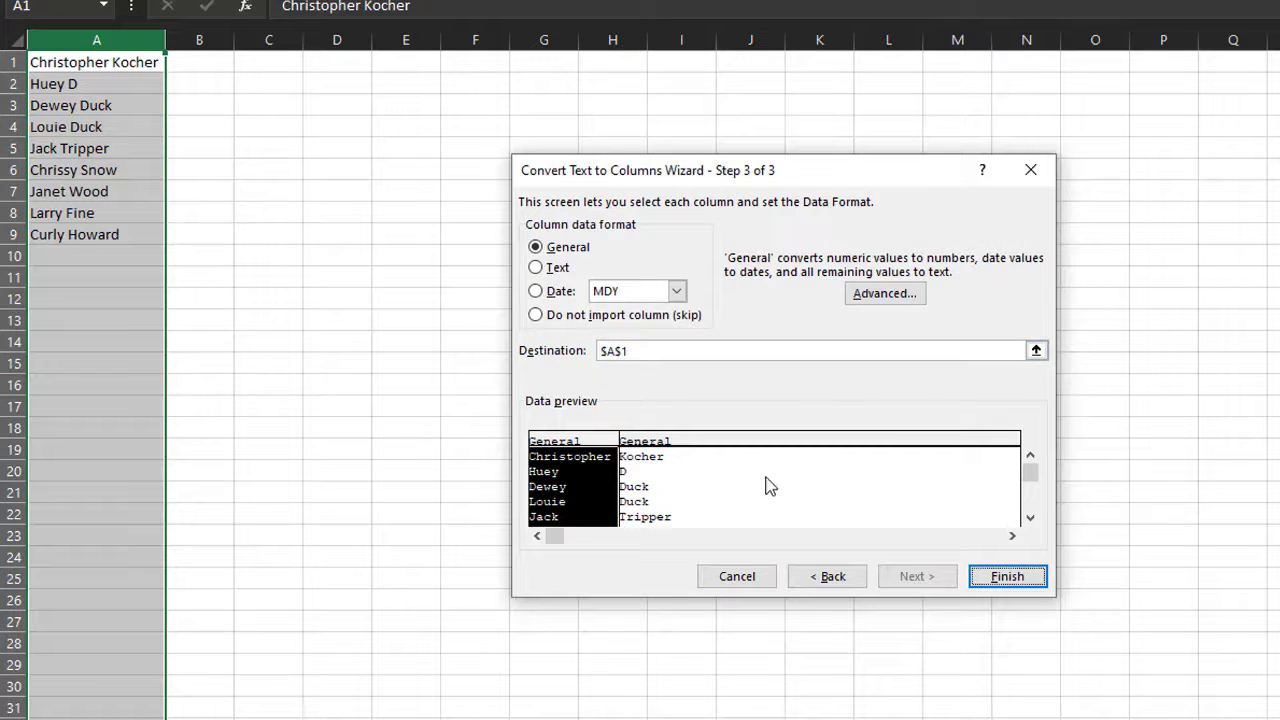
left_click(1003, 581)
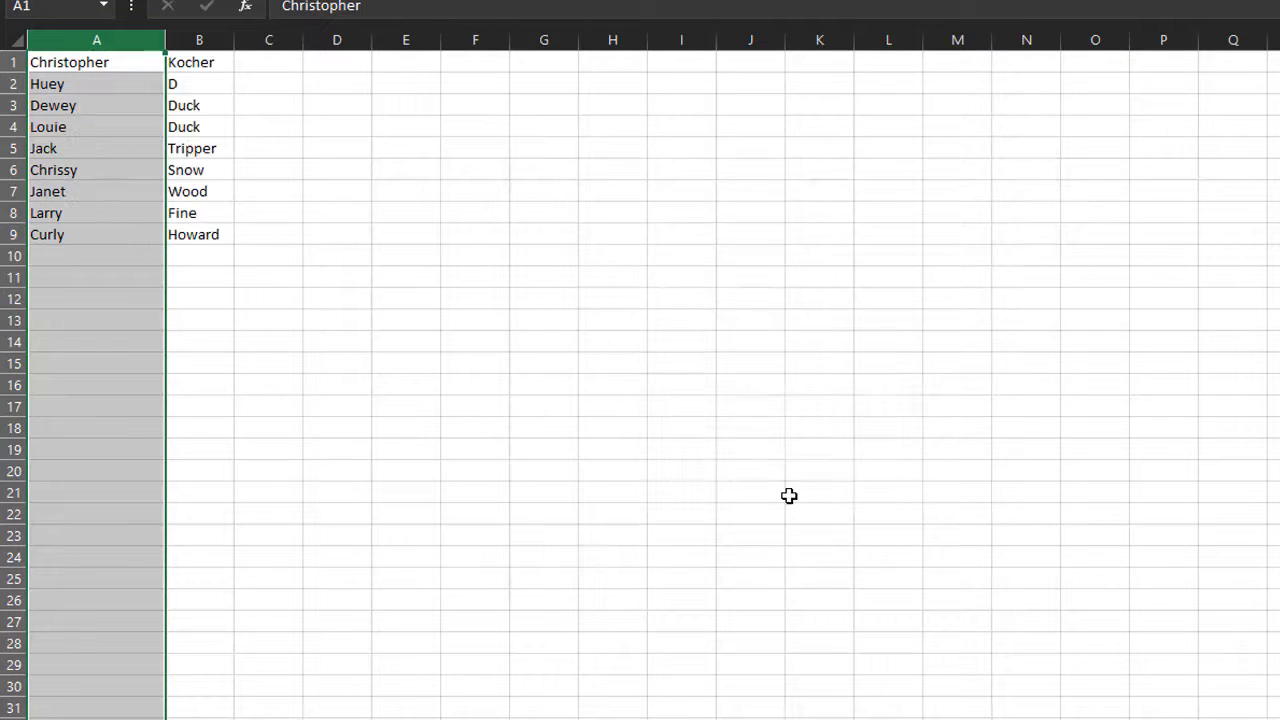
left_click(582, 446)
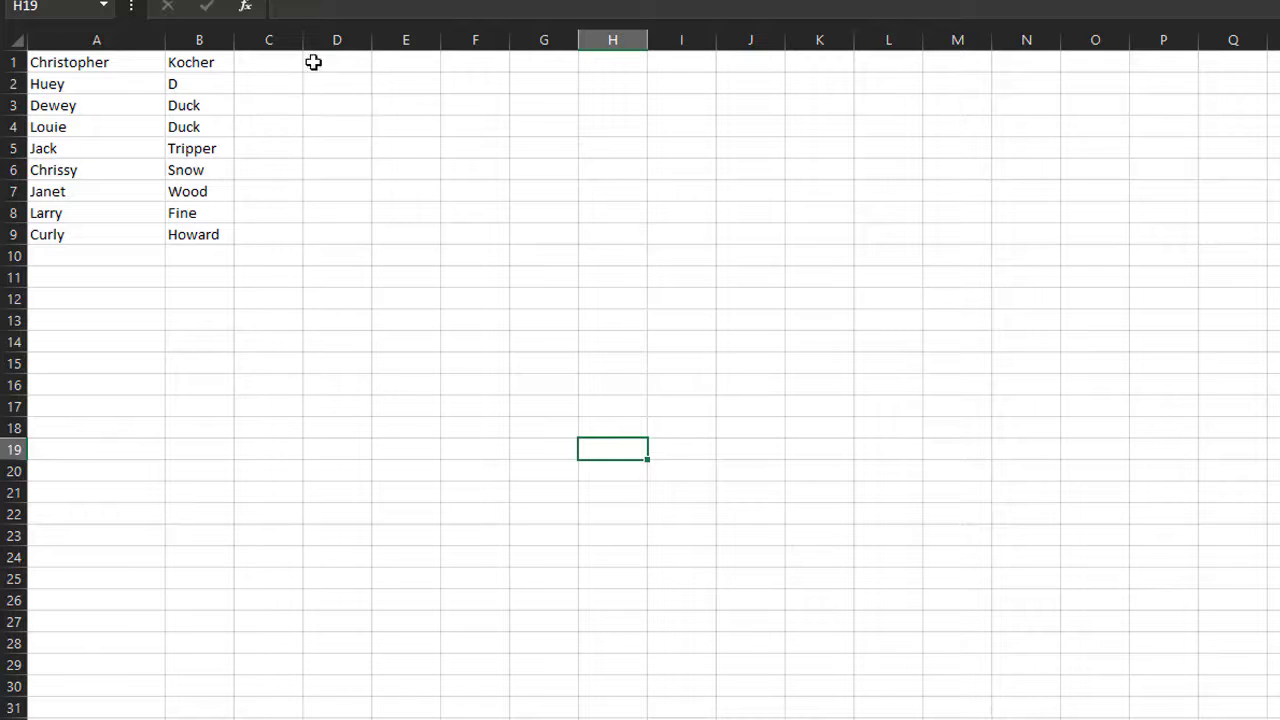
- Sort the list A to Z by the last names in column B, expanding the selection to include the first names
left_click(208, 38)
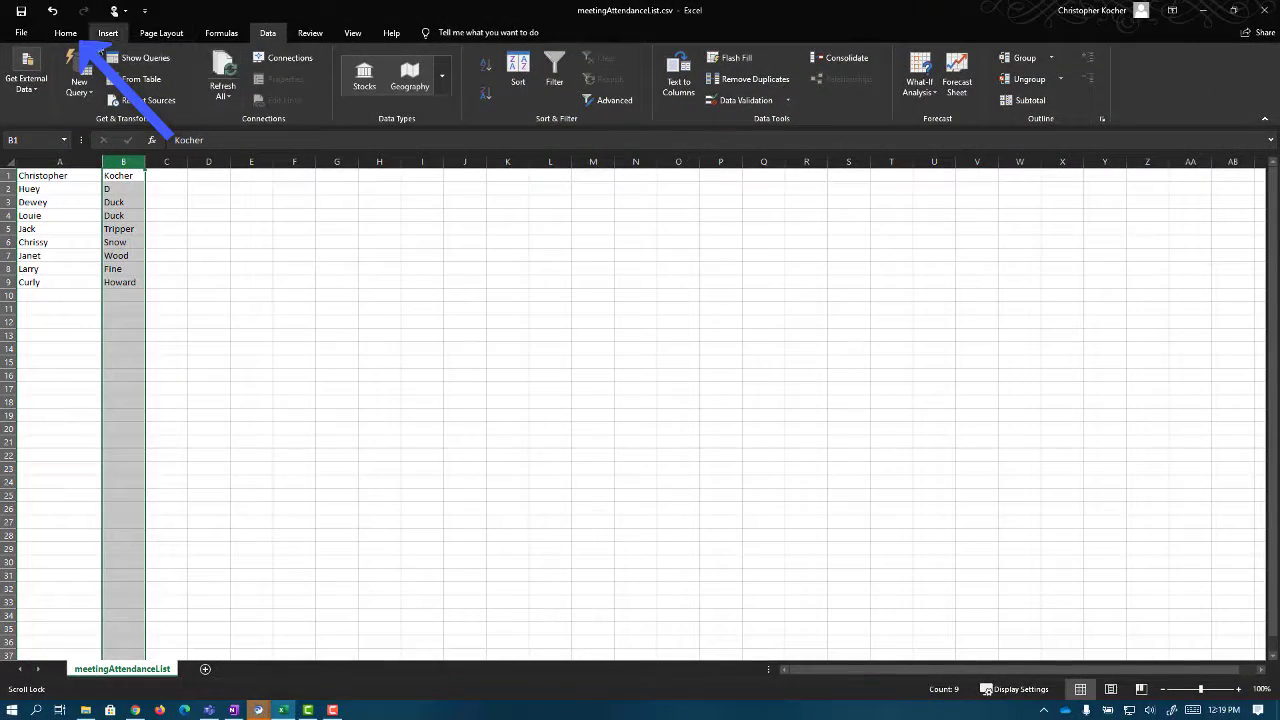
left_click(68, 36)
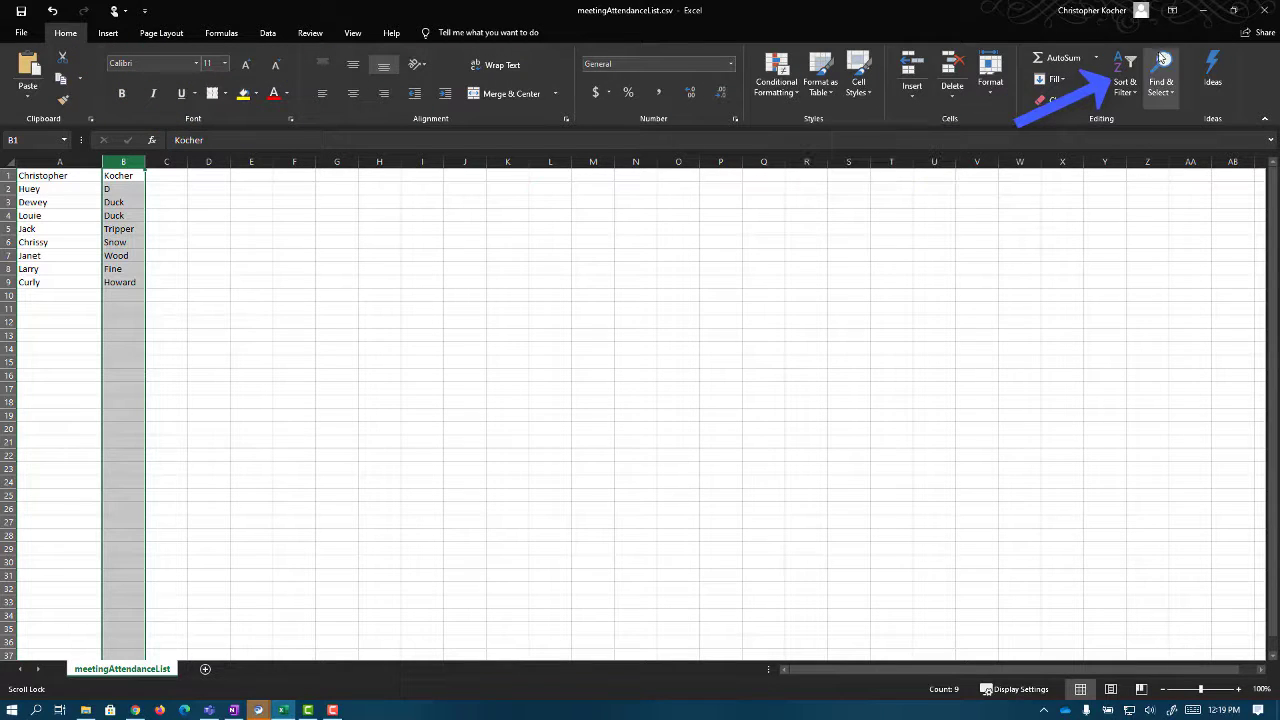
left_click(1125, 75)
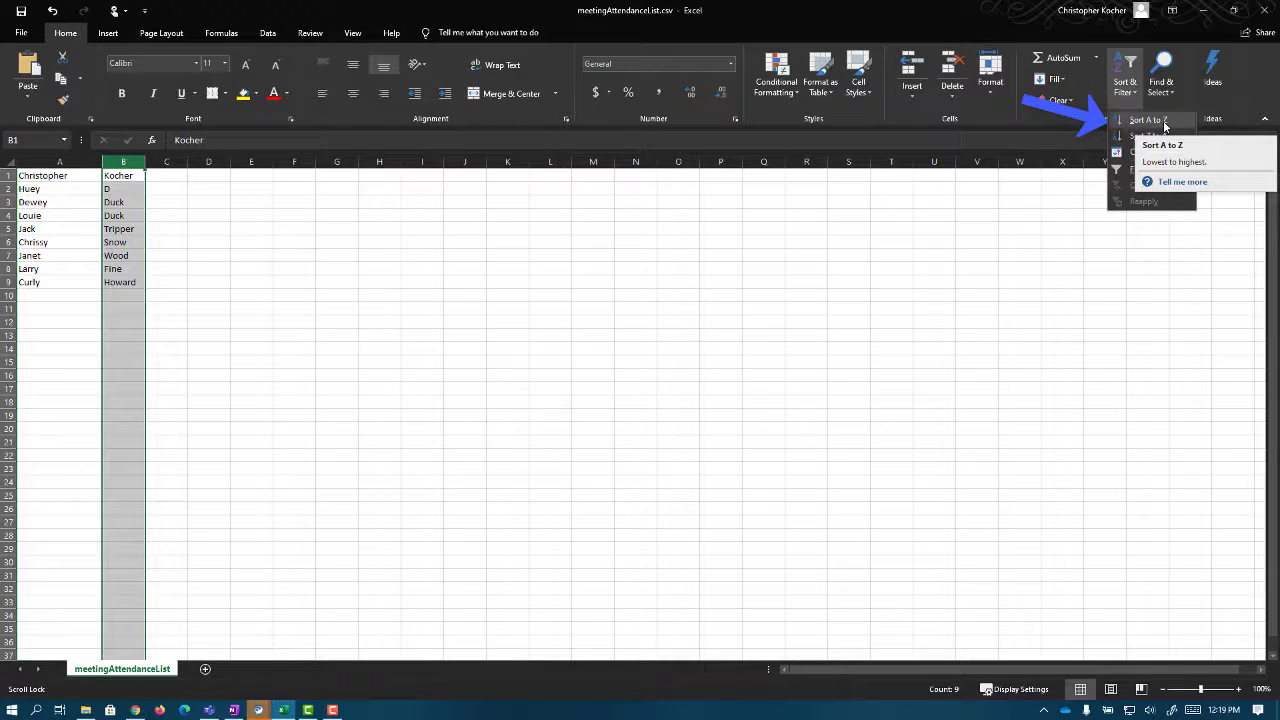
left_click(1145, 120)
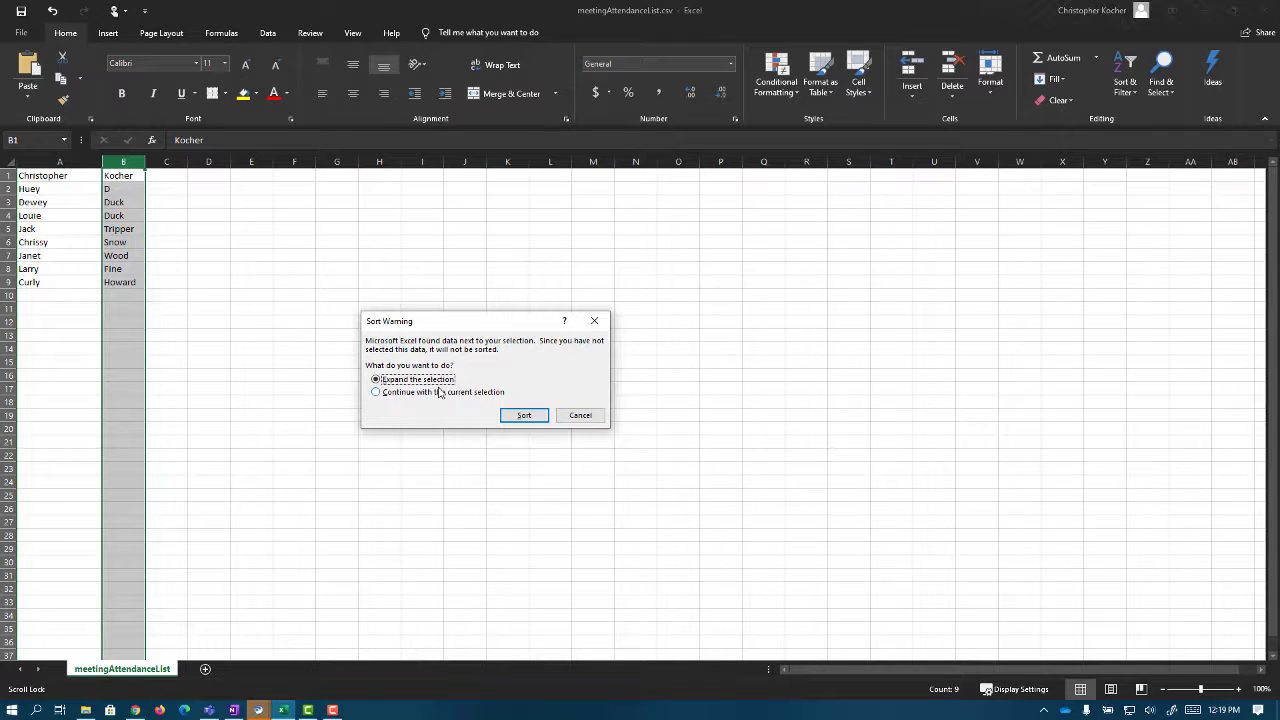
left_click(524, 416)
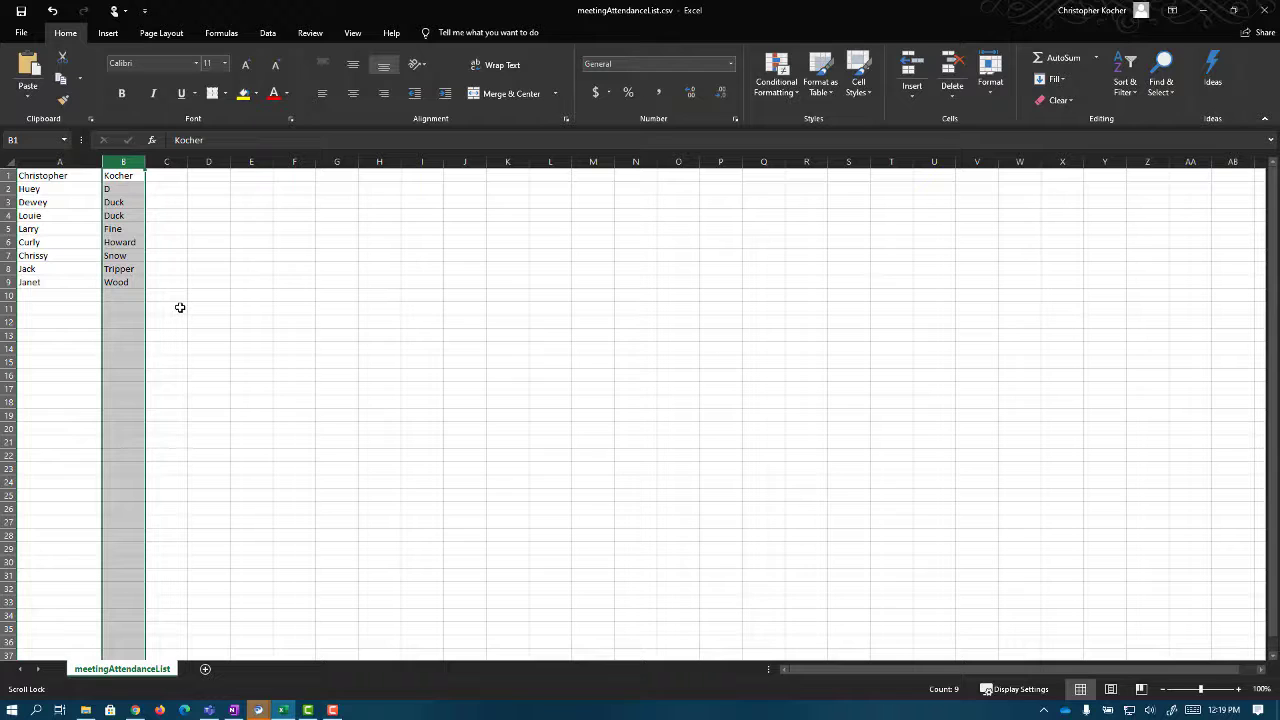
left_click(180, 307)
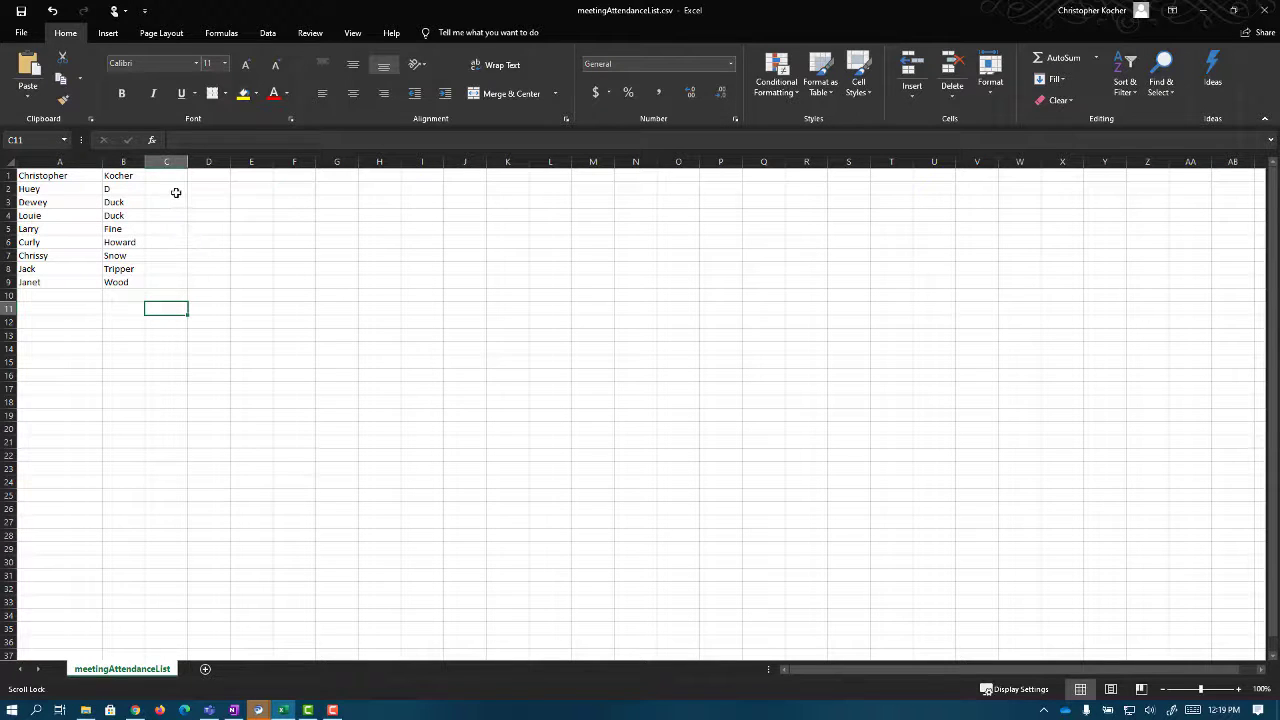